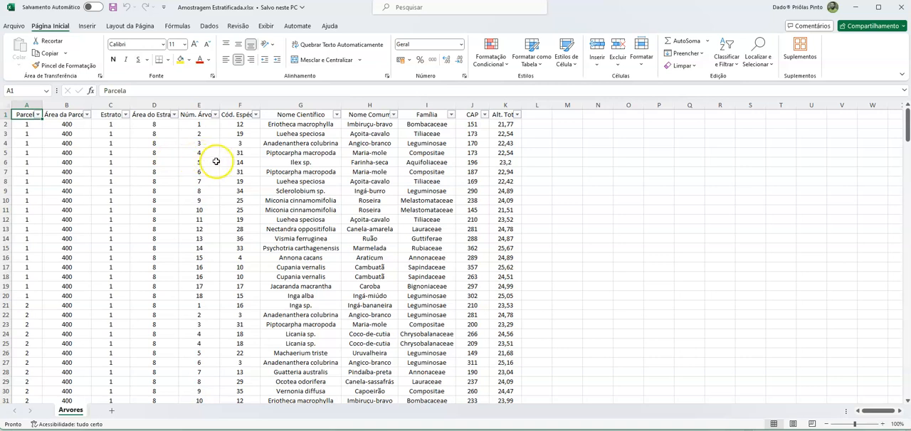
# - Examine the Estrato and Área do Estrato columns and check which strata the Estrato filter lists
pyautogui.click(113, 116)
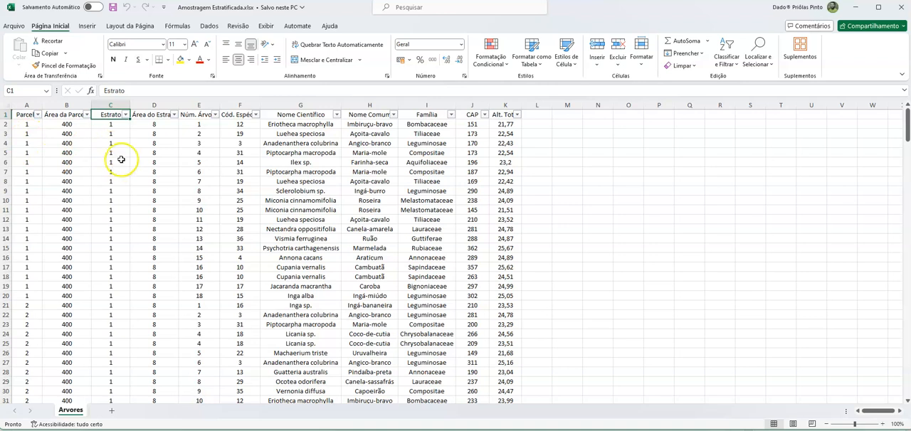
pyautogui.click(153, 115)
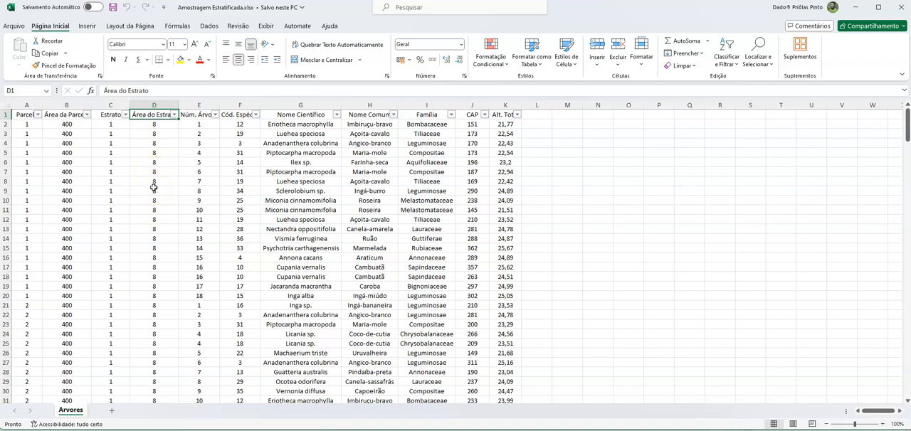
pyautogui.moveTo(118, 105); pyautogui.dragTo(143, 106)
pyautogui.click(116, 124)
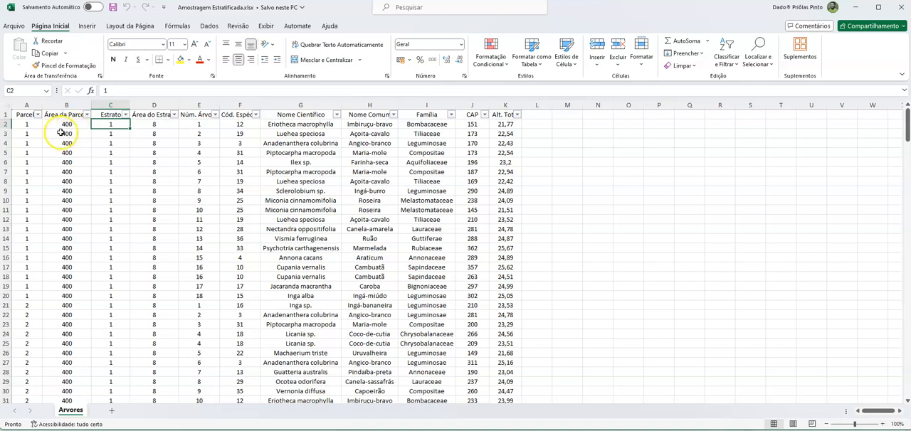
pyautogui.click(126, 115)
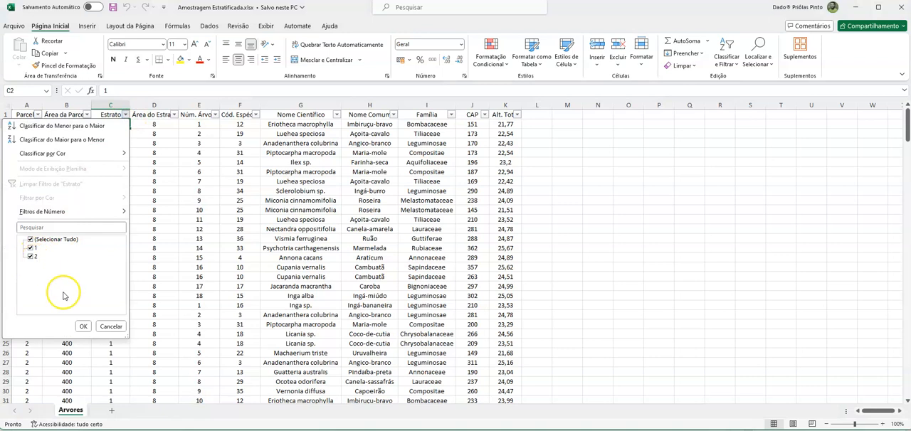
pyautogui.click(116, 330)
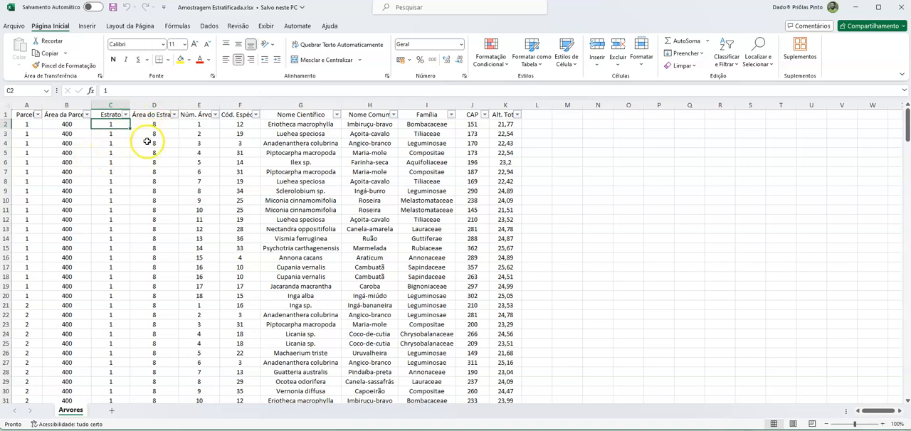
# - Examine how the Parcela, Estrato and Área do Estrato values correspond down the rows of the Arvores sheet
pyautogui.click(23, 114)
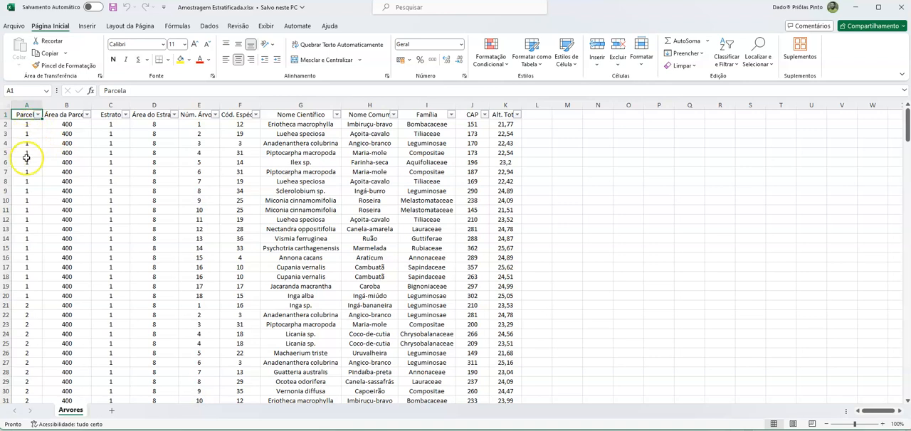
pyautogui.click(30, 306)
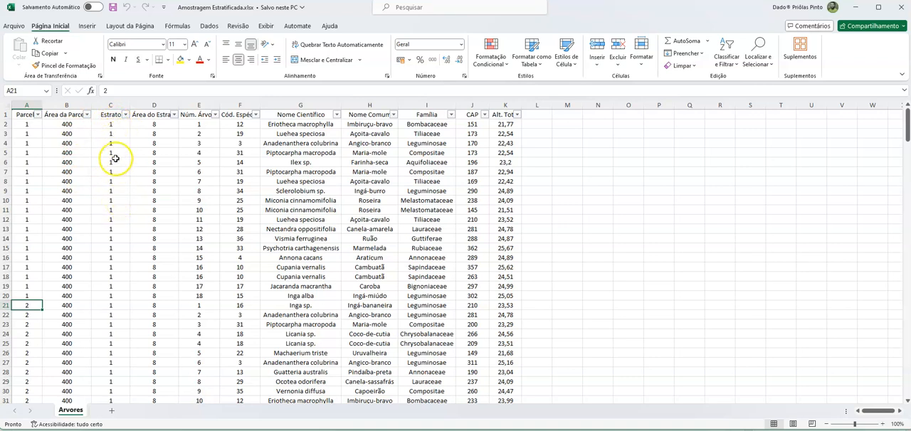
pyautogui.click(116, 128)
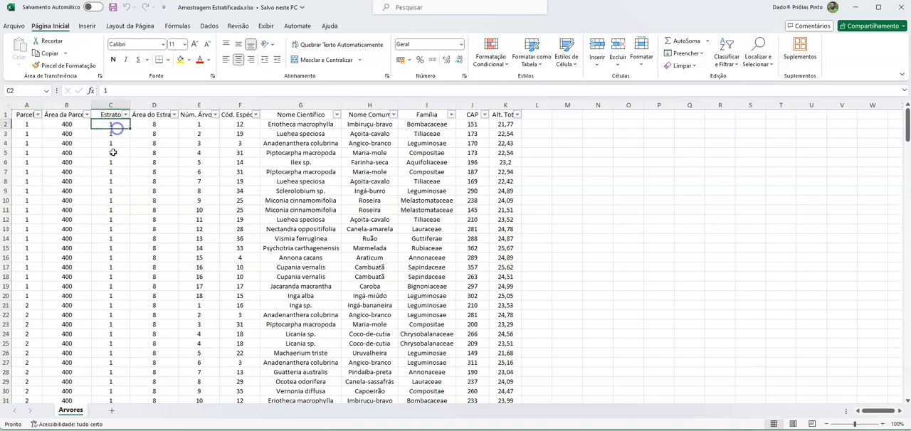
pyautogui.scroll(-1, 112, 172)
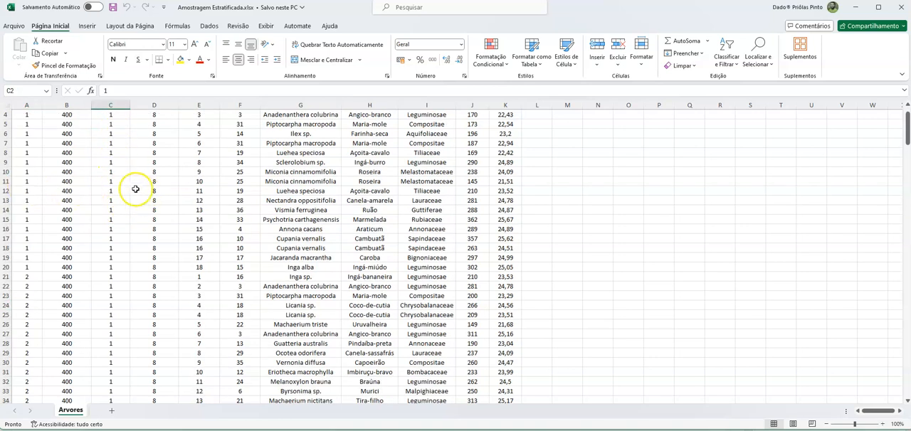
pyautogui.scroll(-3, 110, 180)
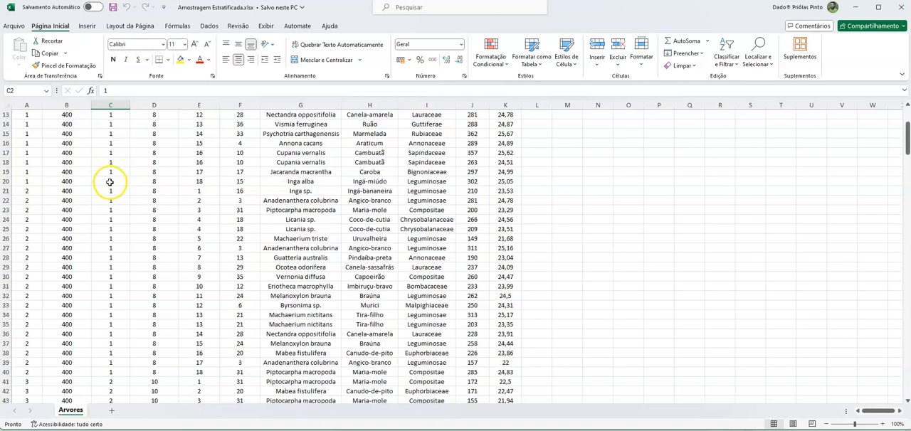
pyautogui.scroll(-3, 112, 278)
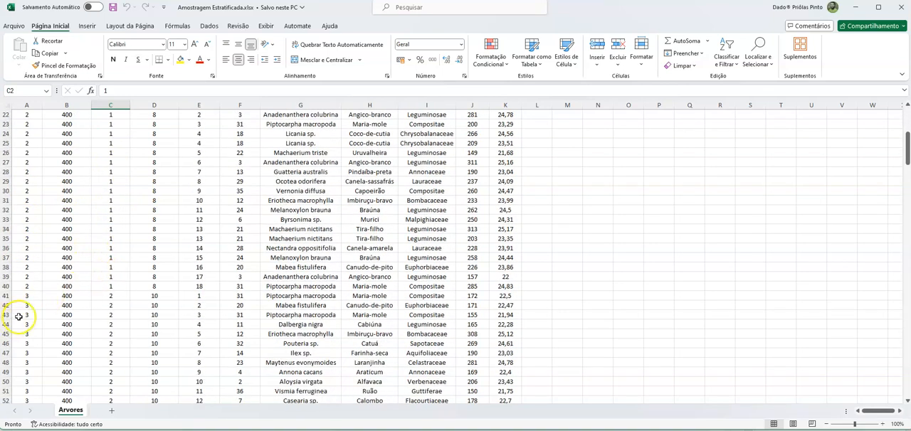
pyautogui.scroll(-2, 110, 297)
pyautogui.scroll(9, 110, 299)
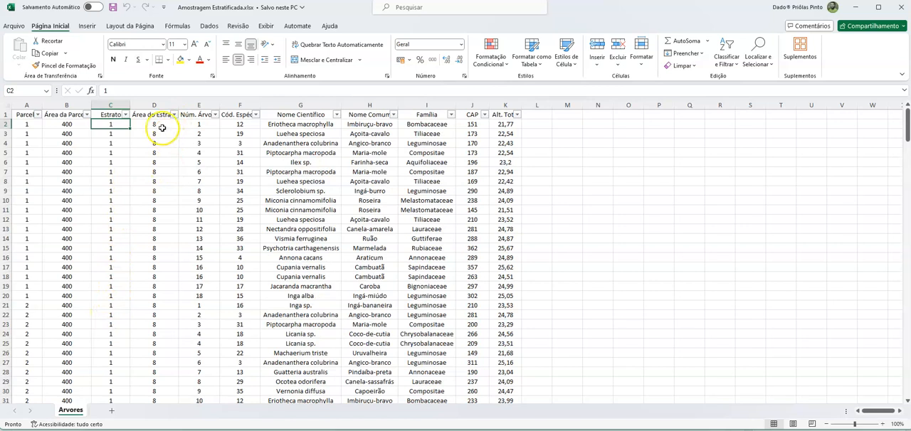
pyautogui.scroll(-7, 162, 128)
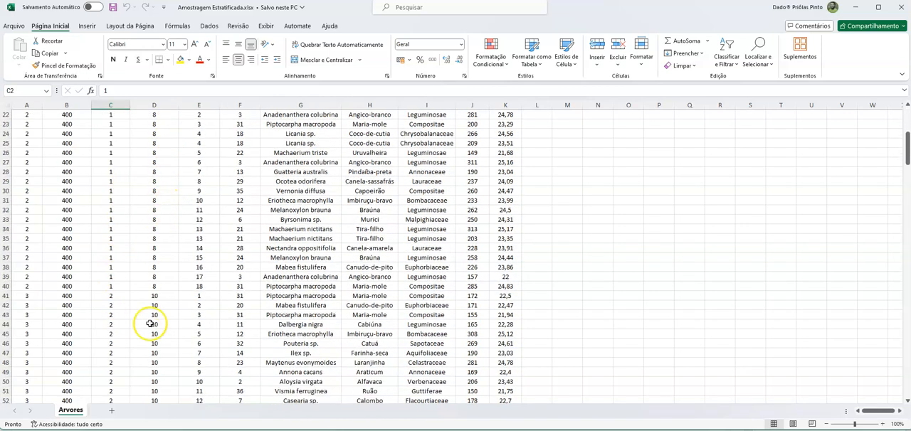
pyautogui.scroll(7, 150, 314)
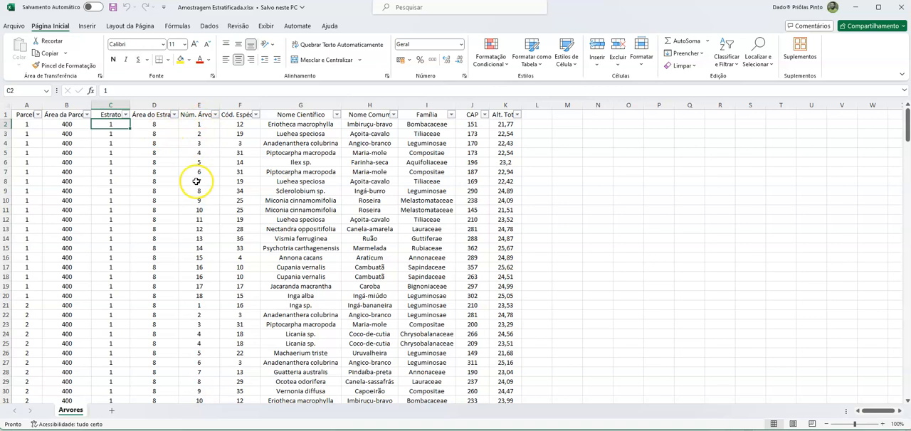
# - Inspect the tree numbering in each plot, including the repeated tree number 16 in rows 17 and 18
pyautogui.click(191, 125)
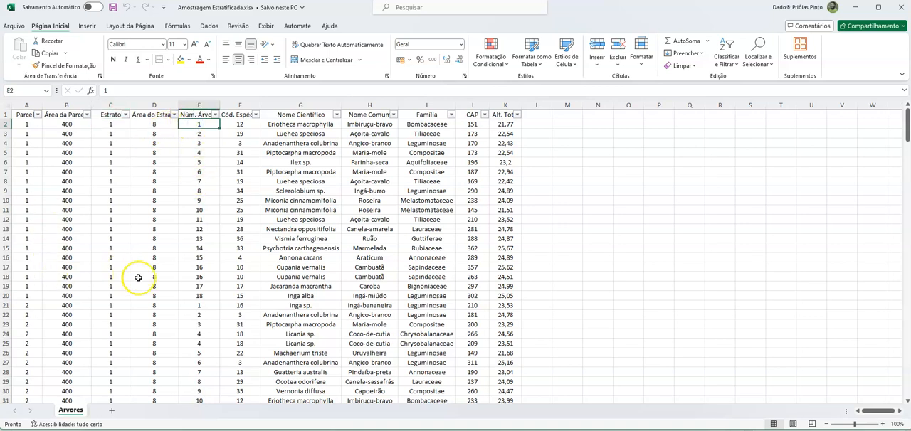
pyautogui.click(206, 304)
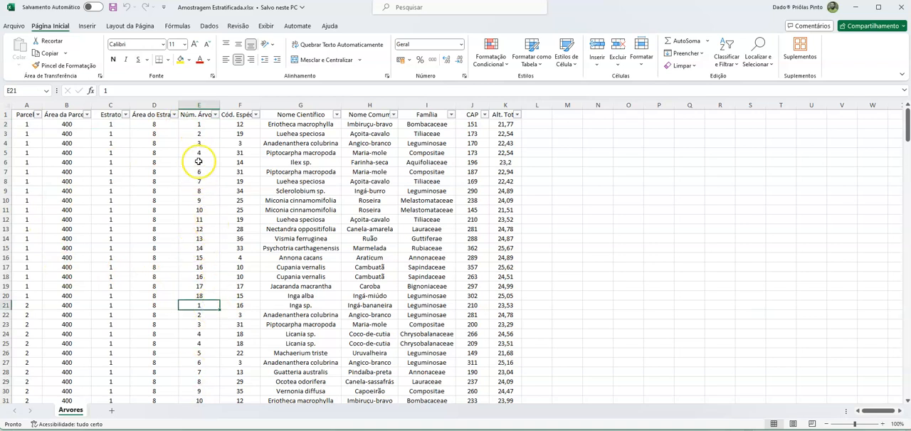
pyautogui.click(200, 267)
pyautogui.click(9, 267)
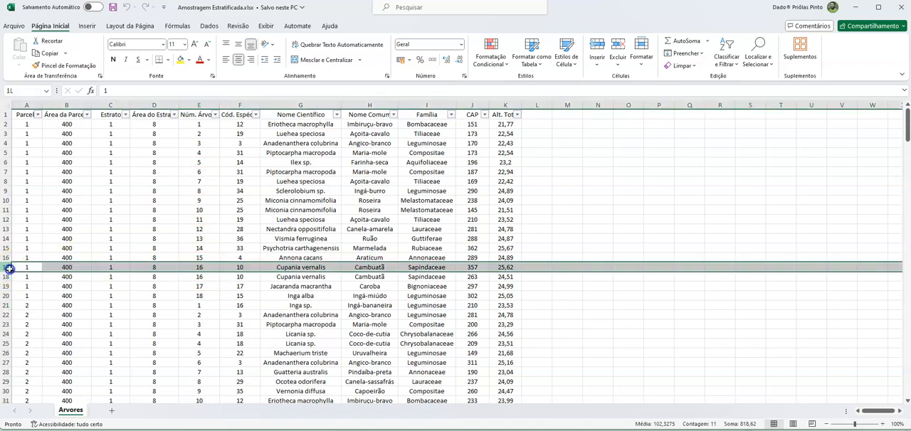
pyautogui.moveTo(9, 267); pyautogui.dragTo(10, 276)
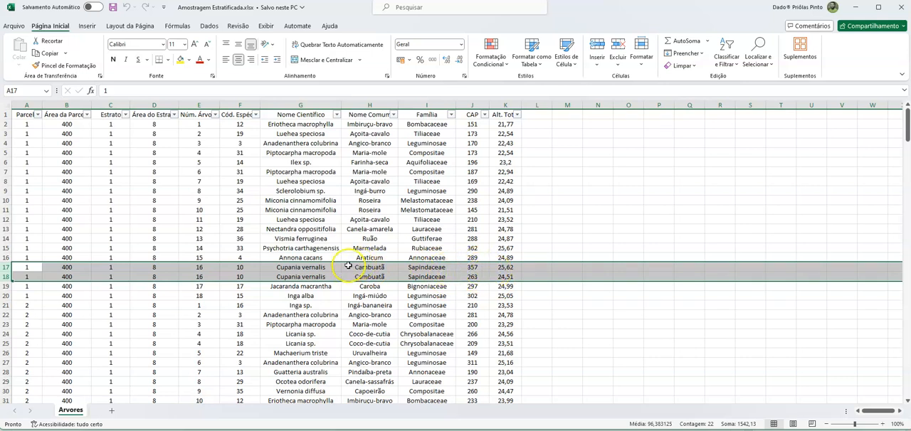
# - Review the tree number, species code, scientific name, common name, family and CAP columns
pyautogui.click(198, 116)
pyautogui.click(239, 115)
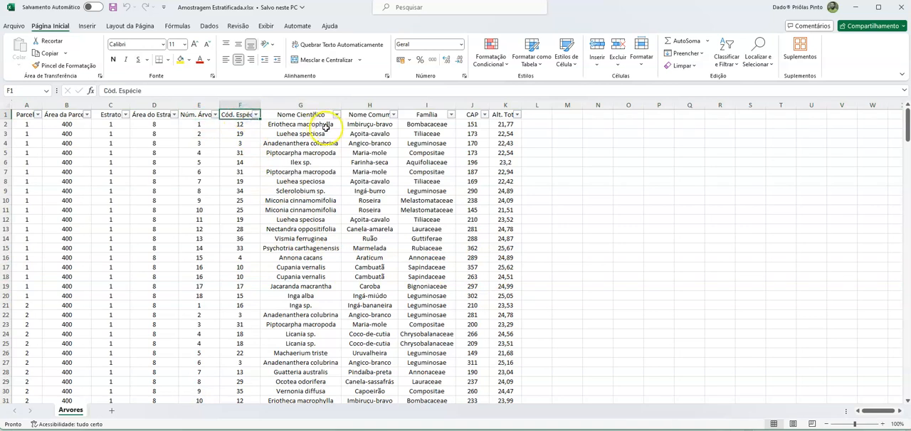
pyautogui.click(245, 144)
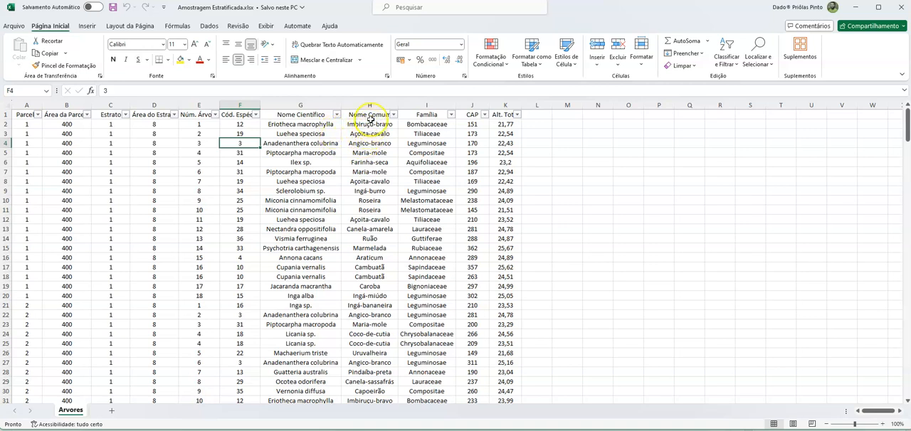
pyautogui.click(367, 115)
pyautogui.click(307, 113)
pyautogui.click(422, 114)
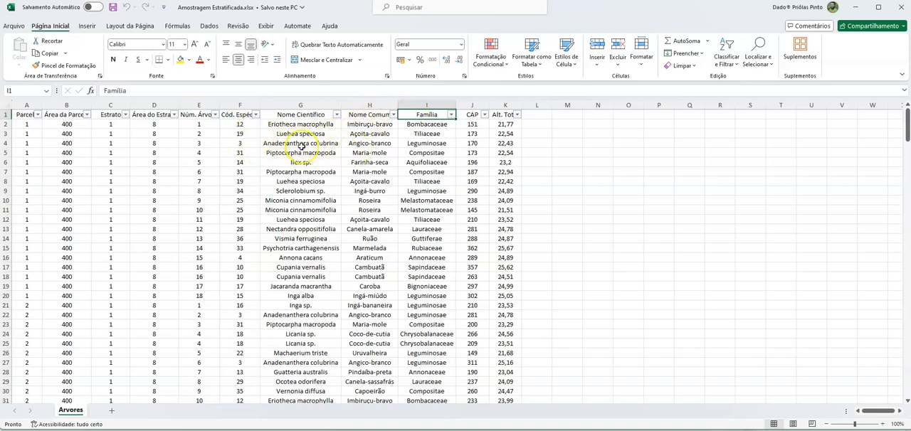
pyautogui.click(368, 115)
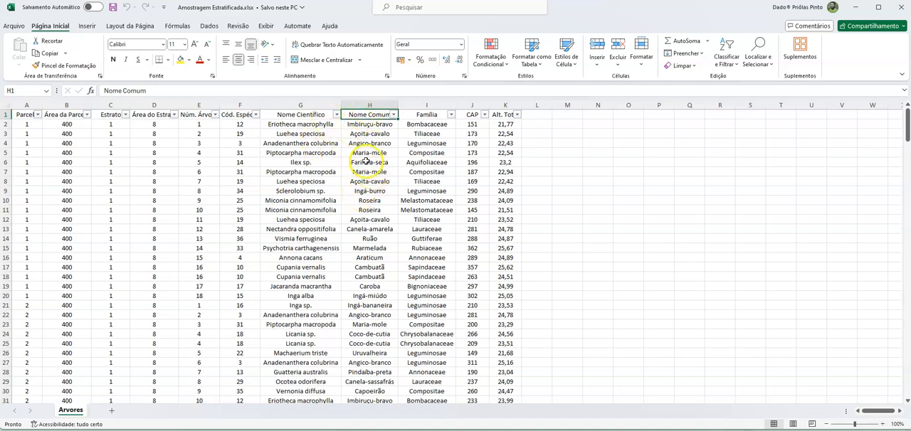
pyautogui.click(470, 116)
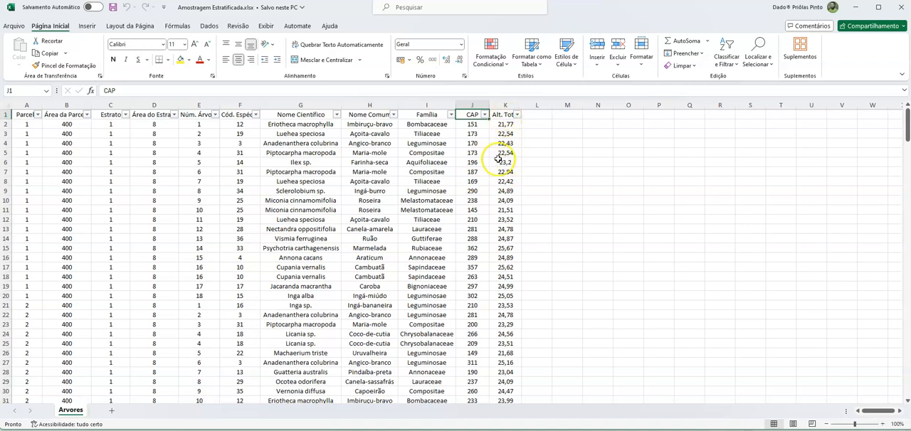
pyautogui.click(468, 127)
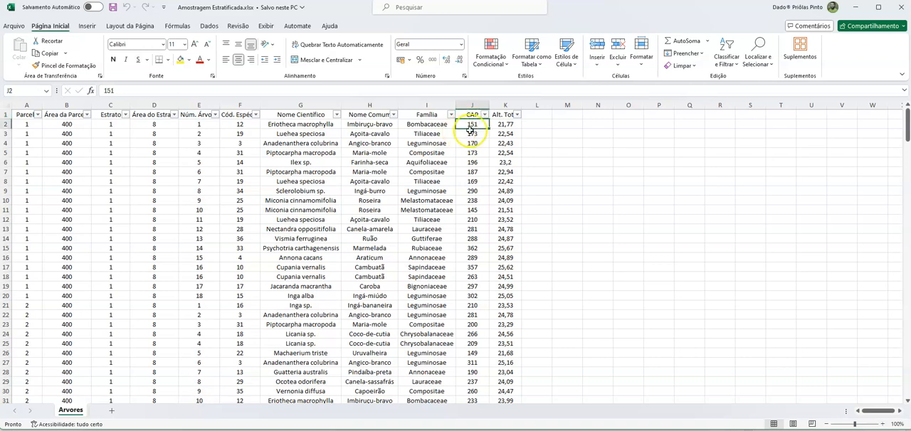
# - Add a DAP column in L, calculate the first tree's diameter in L2 with =J2/PI(), and widen the column
pyautogui.click(536, 115)
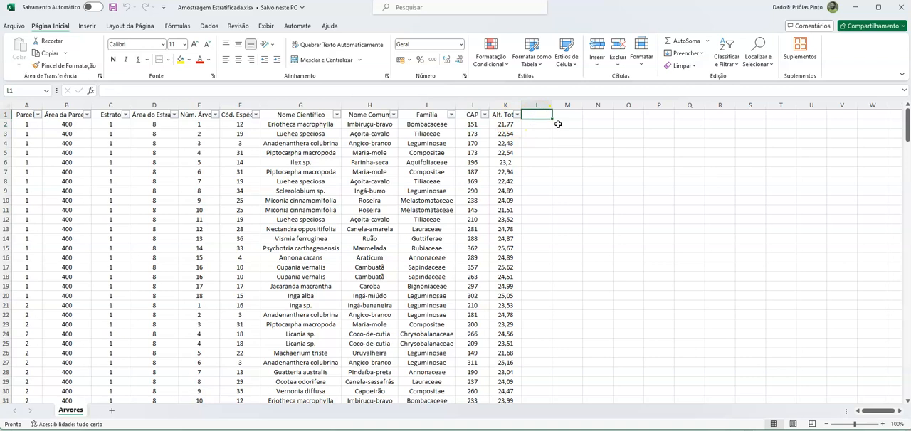
pyautogui.write('DAP')
pyautogui.press('Return')
pyautogui.press('Return')
pyautogui.press('Up')
pyautogui.write('=')
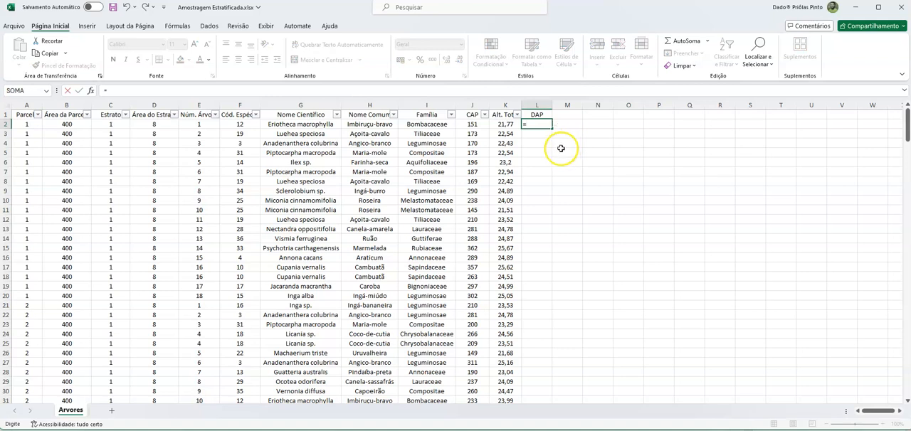
pyautogui.click(473, 125)
pyautogui.write('/PI(')
pyautogui.press('Return')
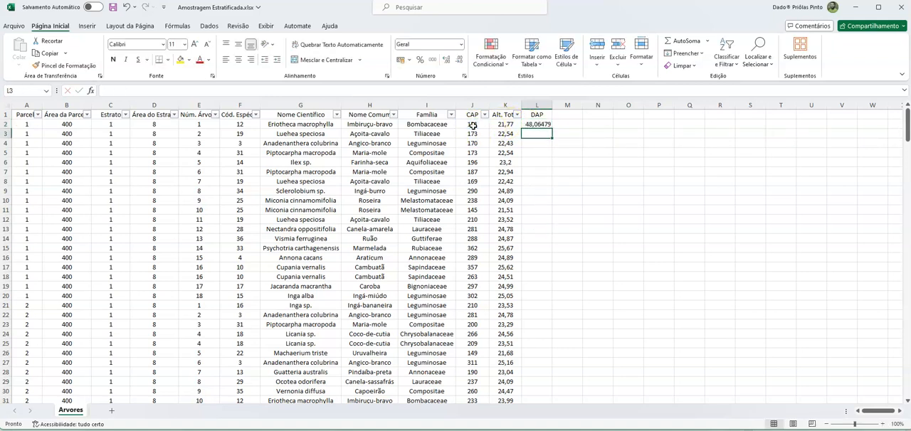
pyautogui.press('Up')
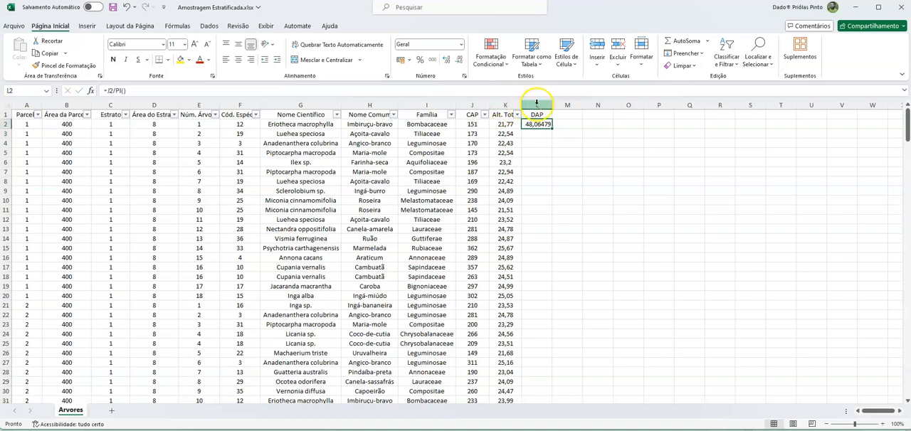
pyautogui.moveTo(553, 105); pyautogui.dragTo(567, 108)
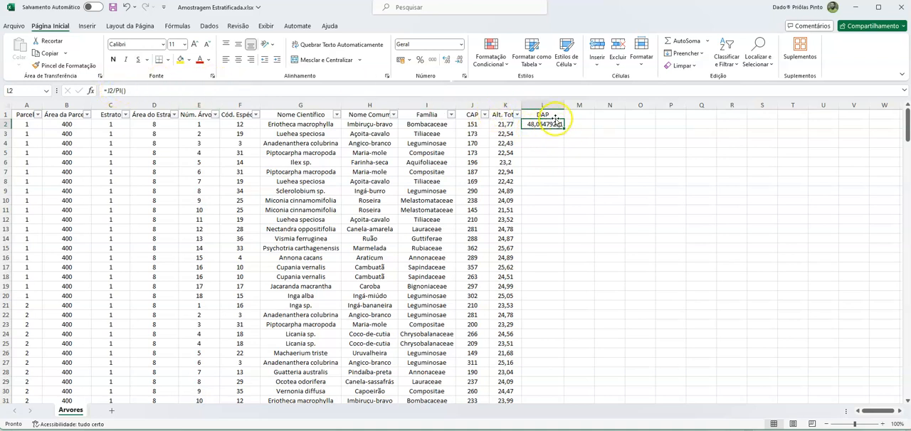
# - Delete the DAP column L from the sheet
pyautogui.click(472, 143)
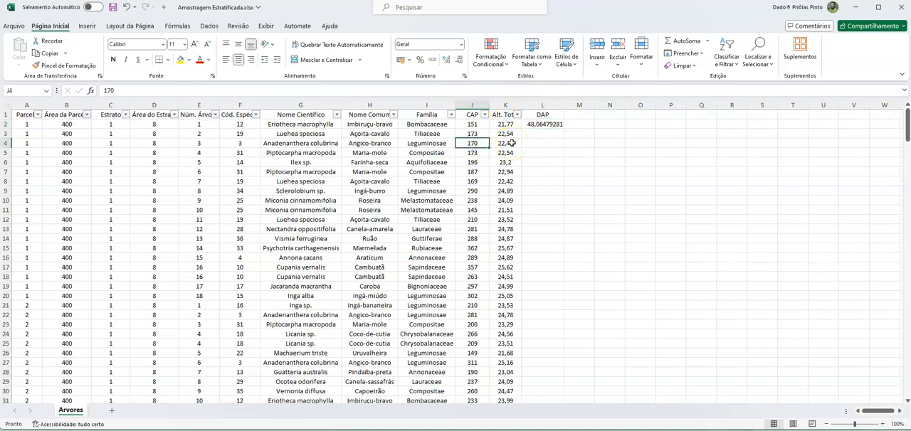
pyautogui.rightClick(553, 104)
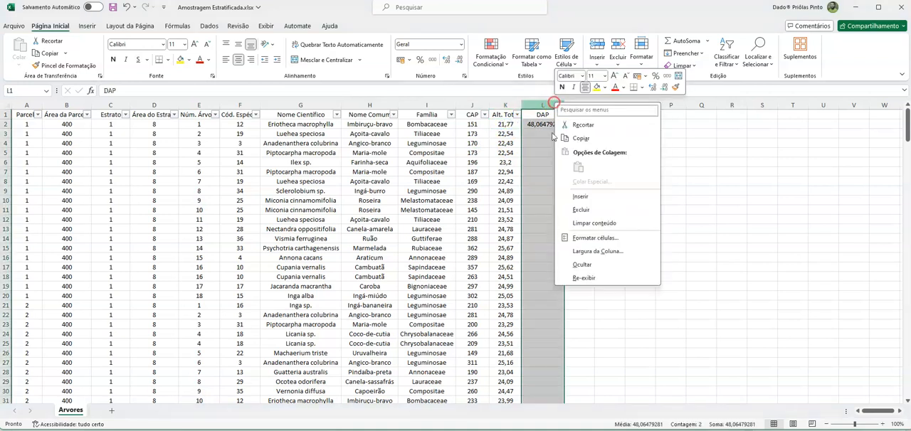
pyautogui.click(581, 210)
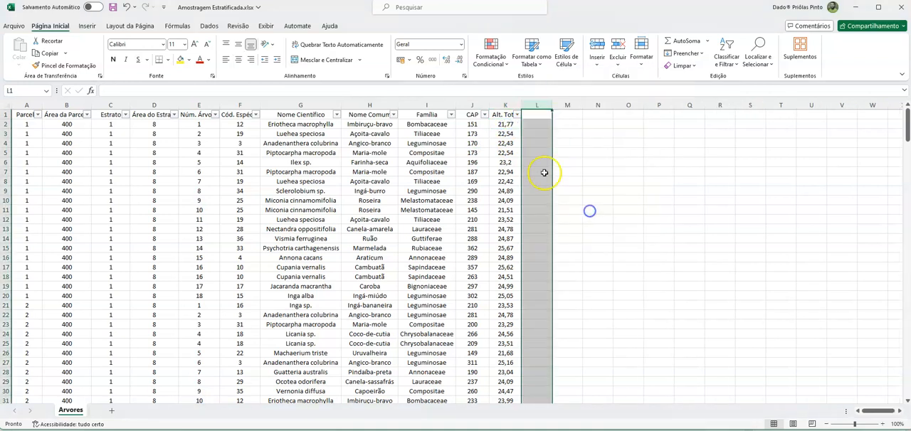
pyautogui.click(532, 116)
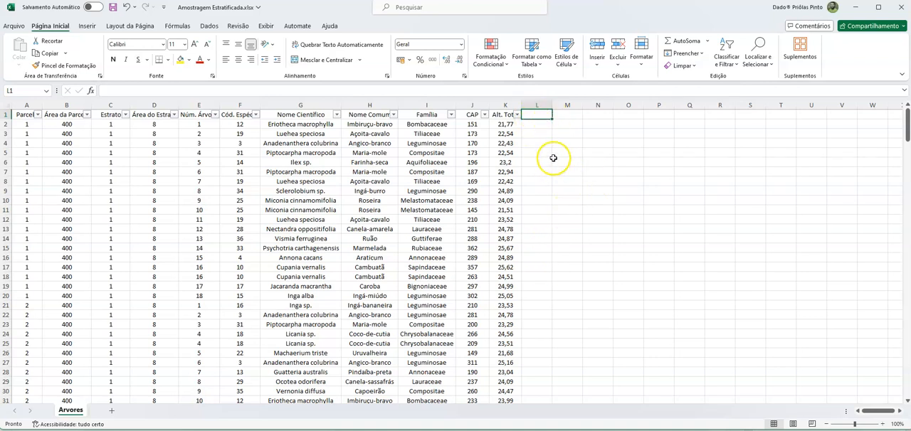
# - Review the Alt. Total, Parcela, Área da Parcela, Estrato, Área do Estrato and Núm. Árvore column headers
pyautogui.click(497, 116)
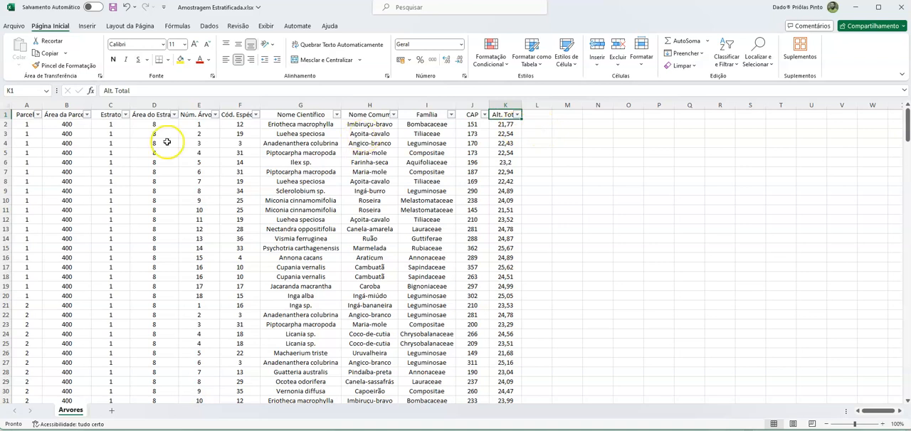
pyautogui.click(25, 115)
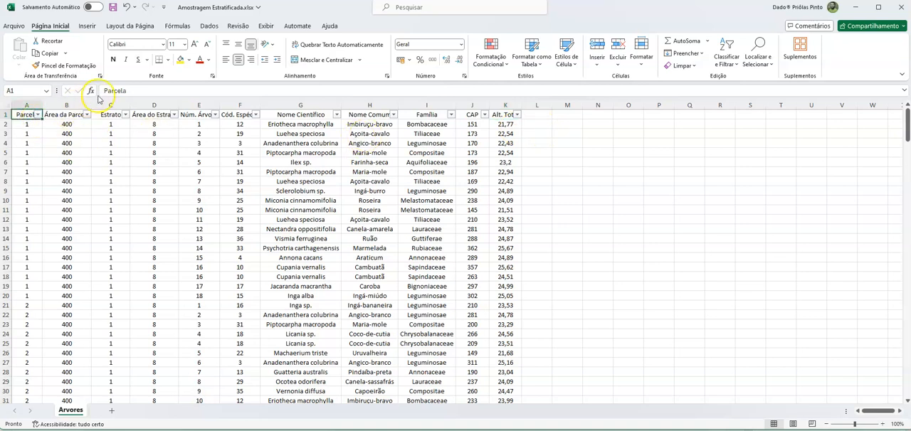
pyautogui.click(71, 115)
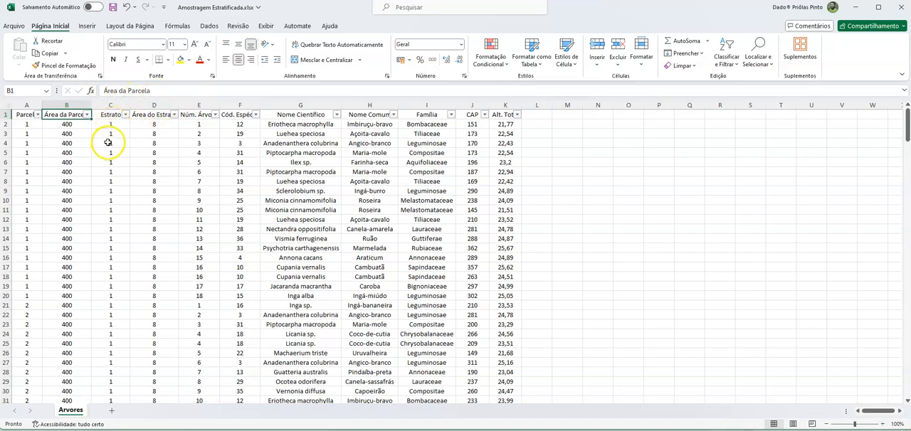
pyautogui.click(110, 116)
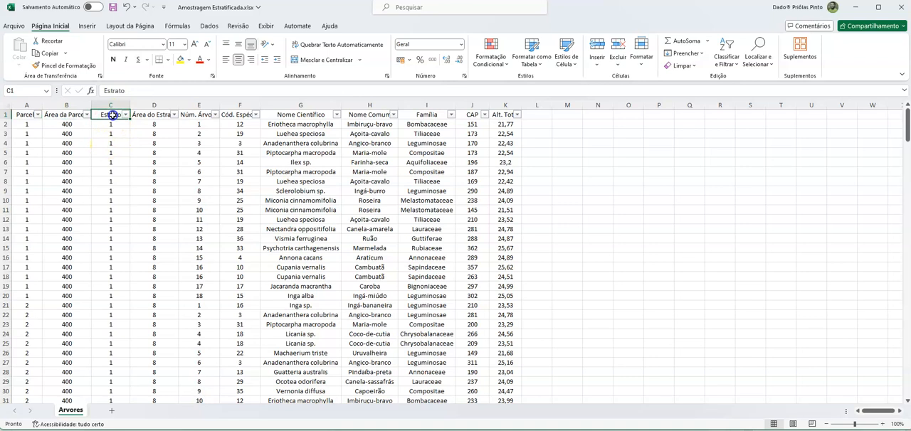
pyautogui.click(153, 115)
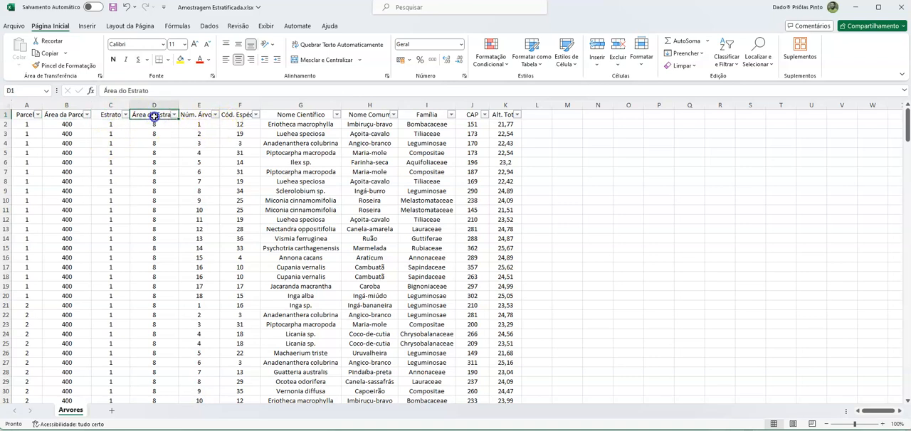
pyautogui.click(195, 115)
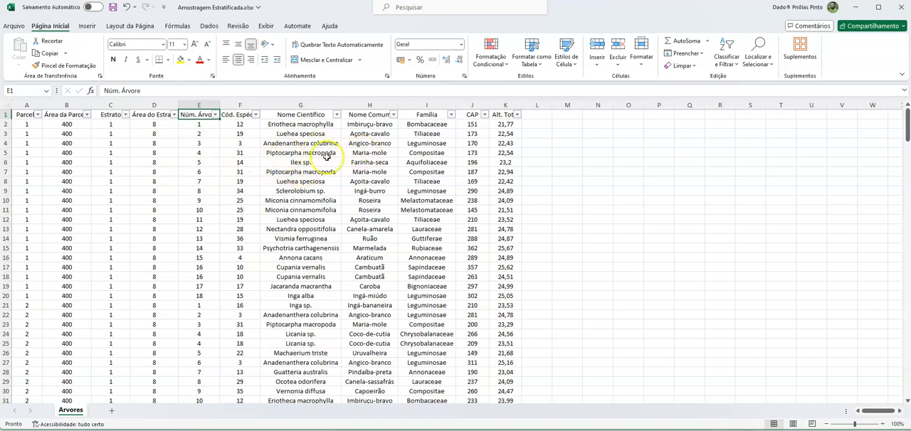
pyautogui.click(16, 114)
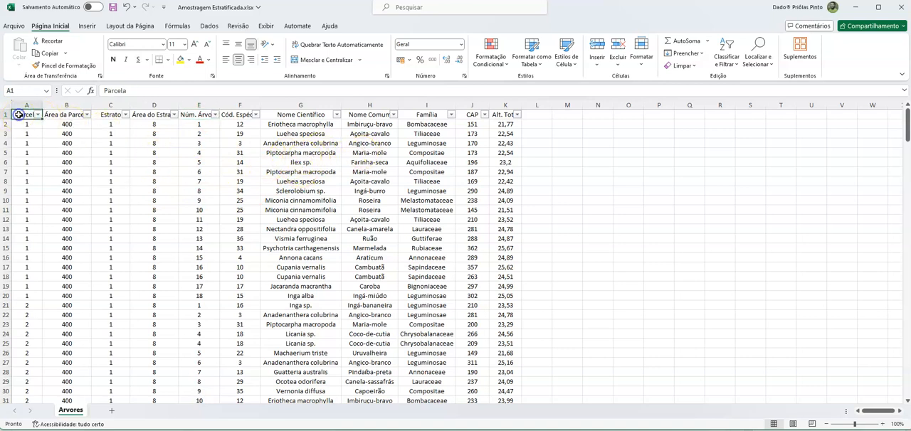